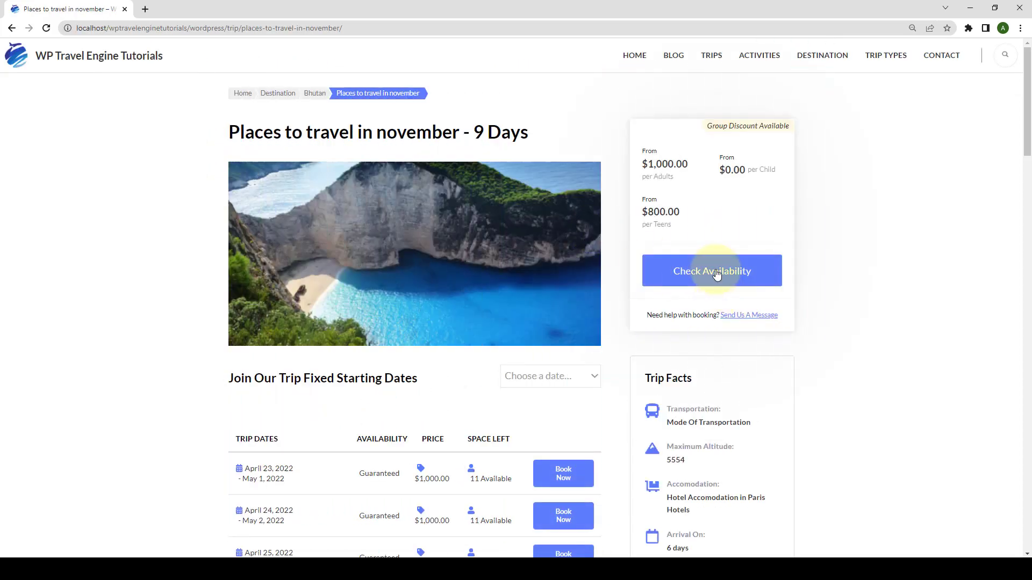
# Pick the 26th as the November trip's start date and continue.
pyautogui.click(715, 274)
pyautogui.click(373, 284)
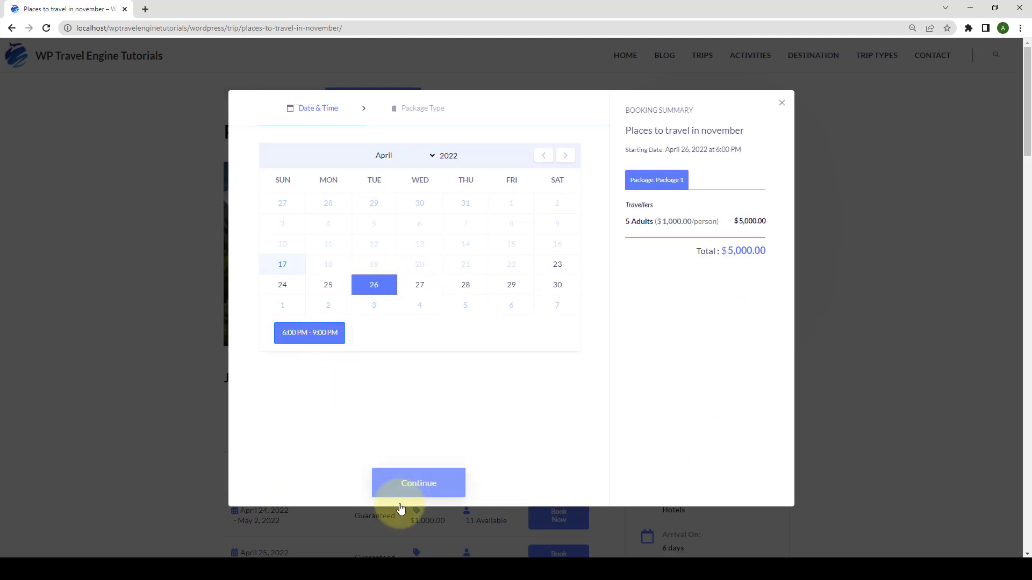
pyautogui.click(419, 483)
# Set travellers to 6 adults, 1 child and 5 teens, then choose PayPal-Express Checkout at checkout.
pyautogui.click(553, 260)
pyautogui.click(554, 303)
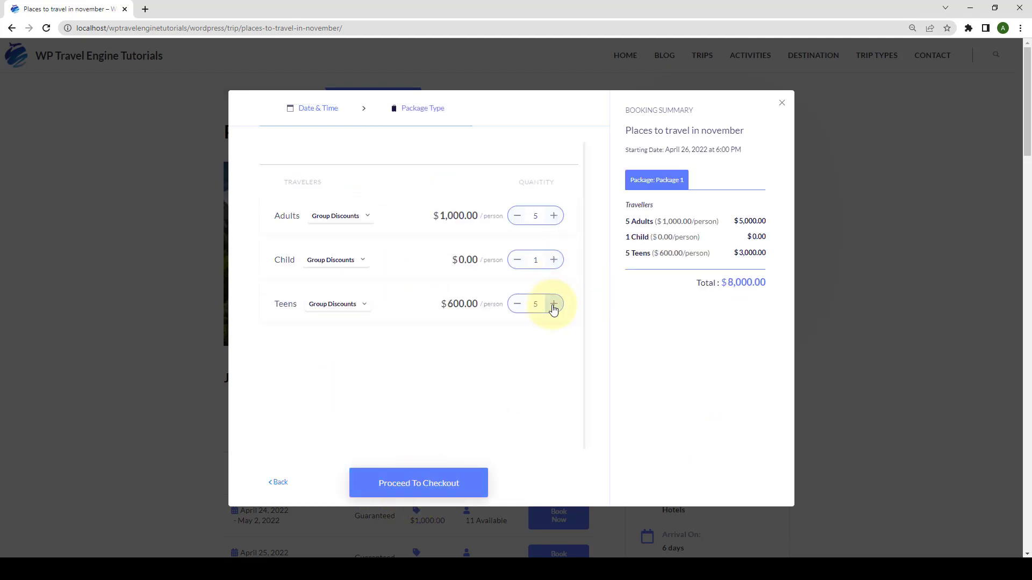
pyautogui.click(554, 215)
pyautogui.click(418, 483)
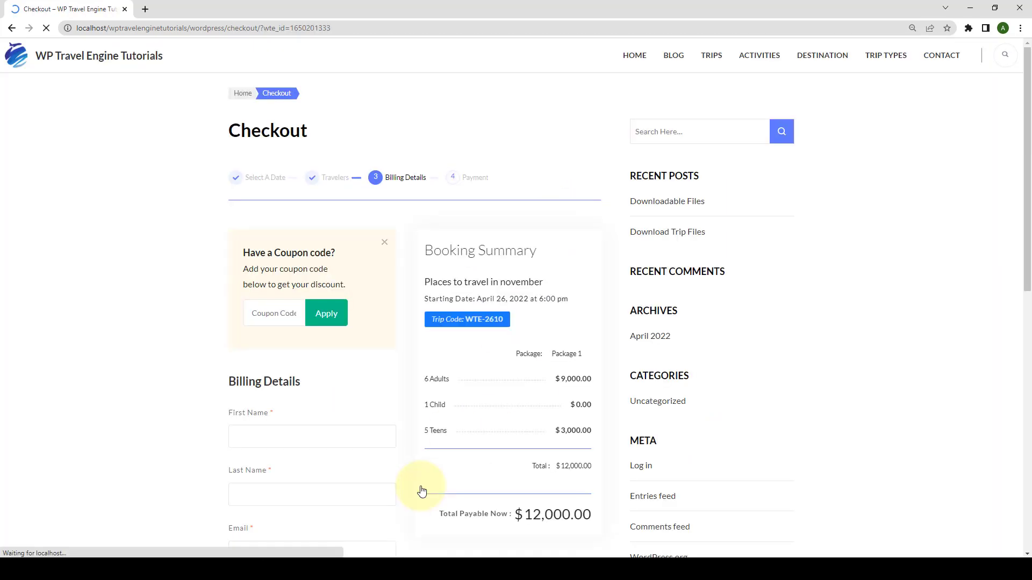
pyautogui.scroll(-3, 422, 491)
pyautogui.scroll(-3, 422, 492)
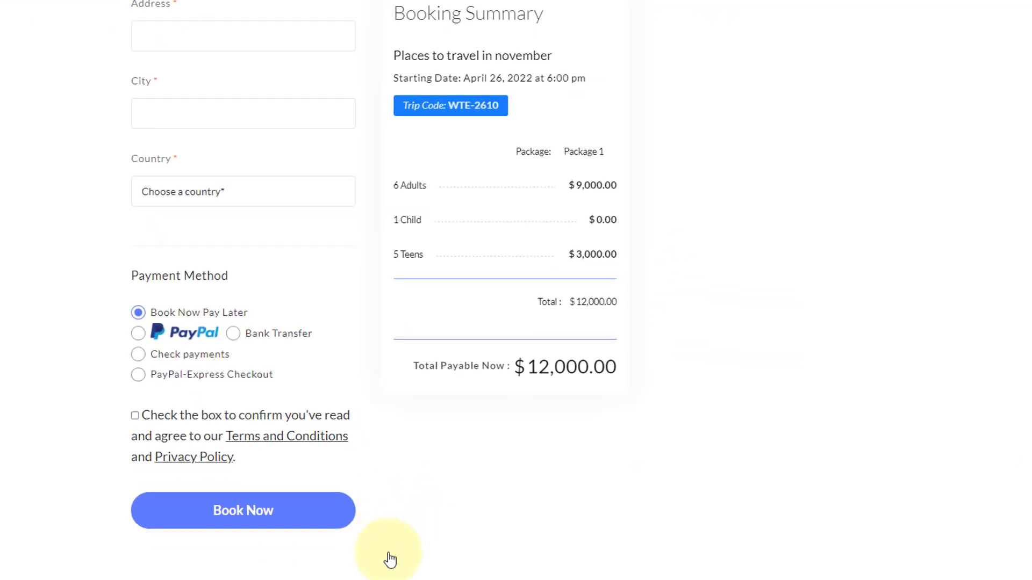
pyautogui.click(127, 340)
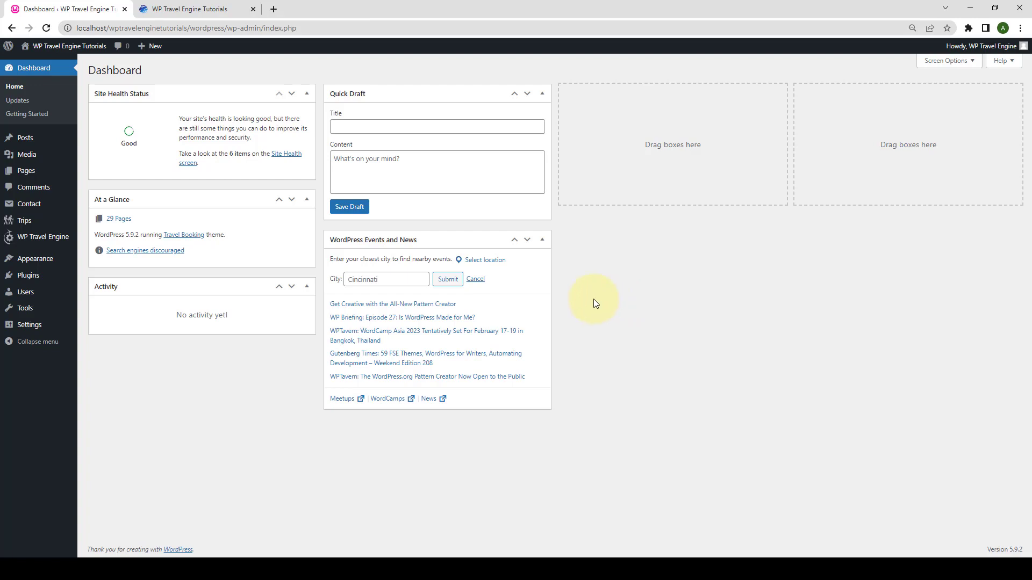
pyautogui.moveTo(29, 276)
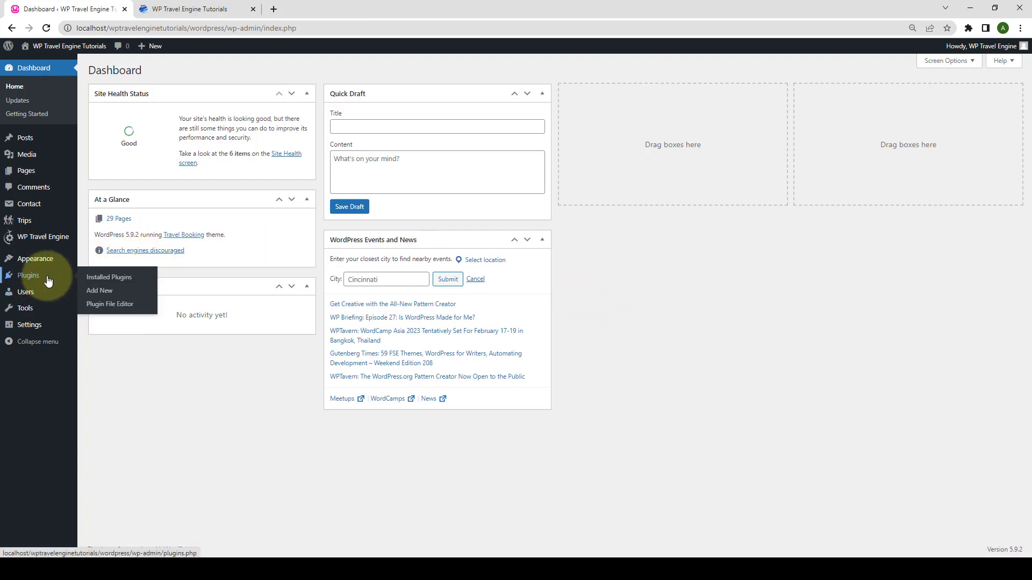
# Upload Paypal Express Gateway.zip through Plugins > Add New, then install and activate it.
pyautogui.click(108, 292)
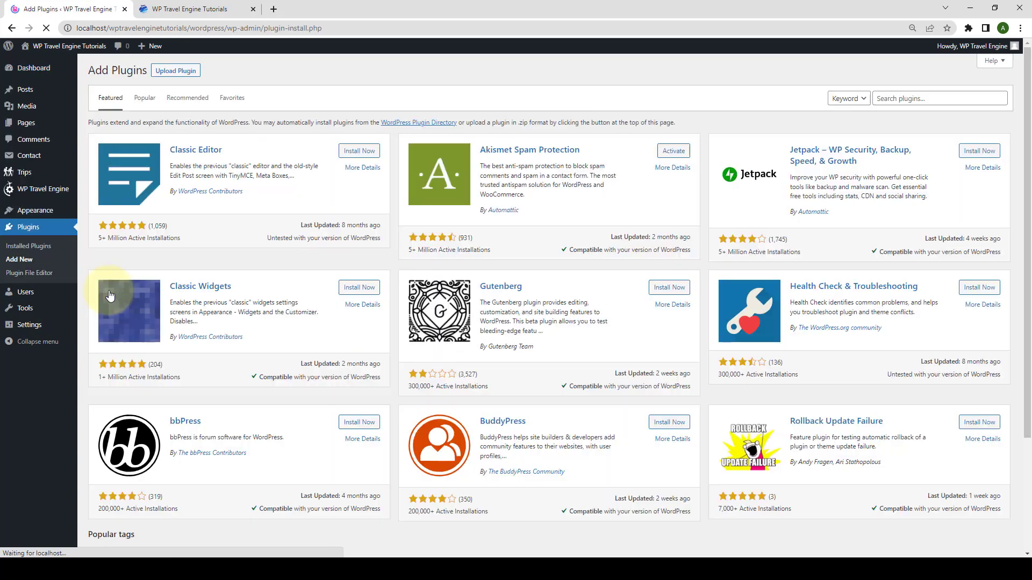
pyautogui.click(187, 75)
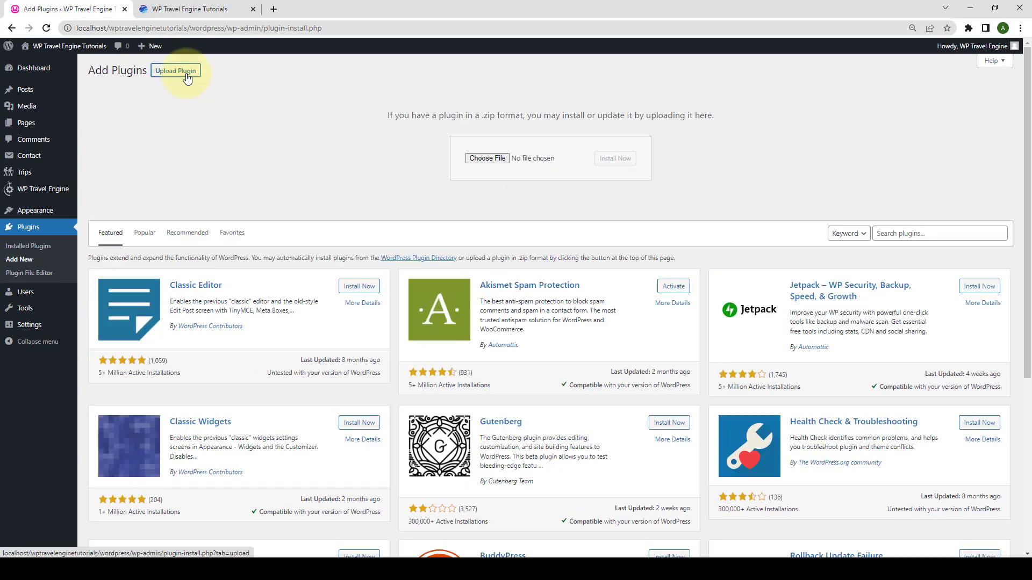
pyautogui.click(494, 157)
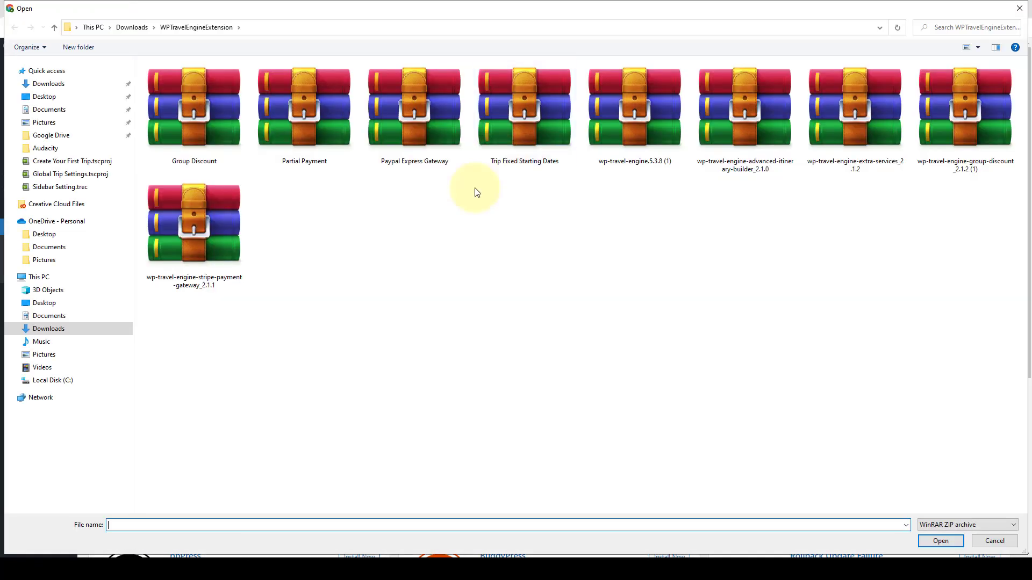
pyautogui.click(422, 136)
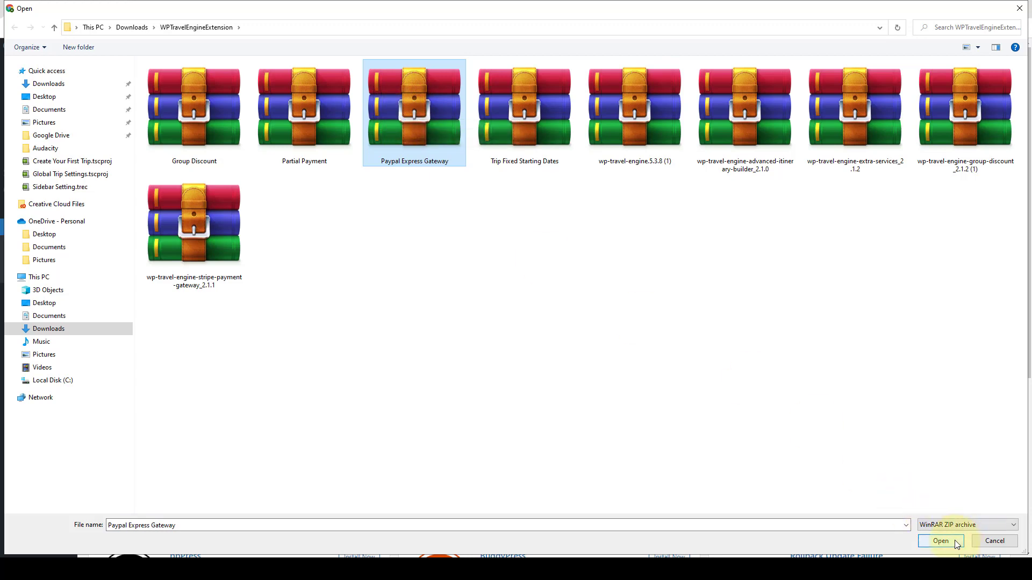
pyautogui.click(941, 541)
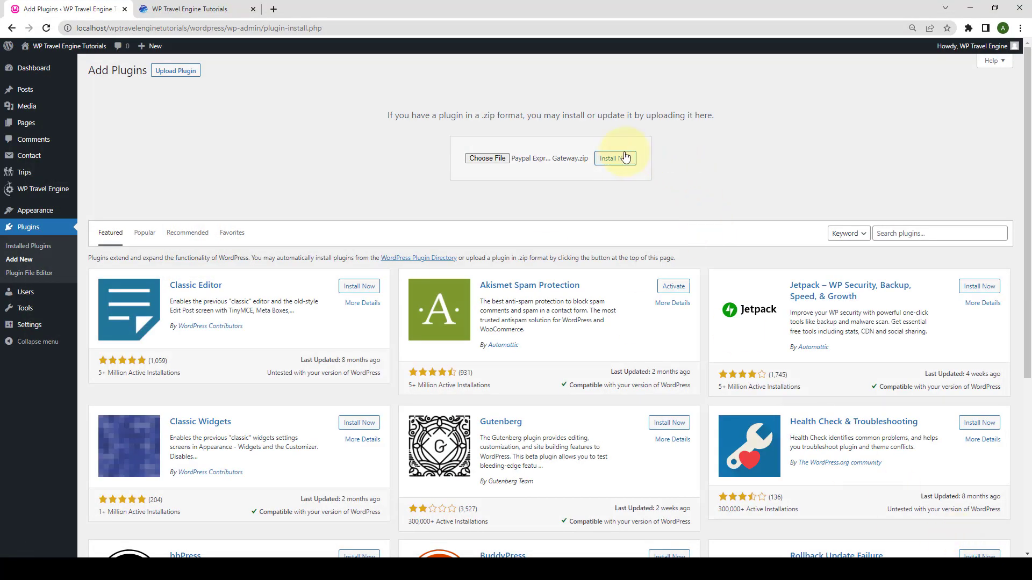
pyautogui.click(615, 158)
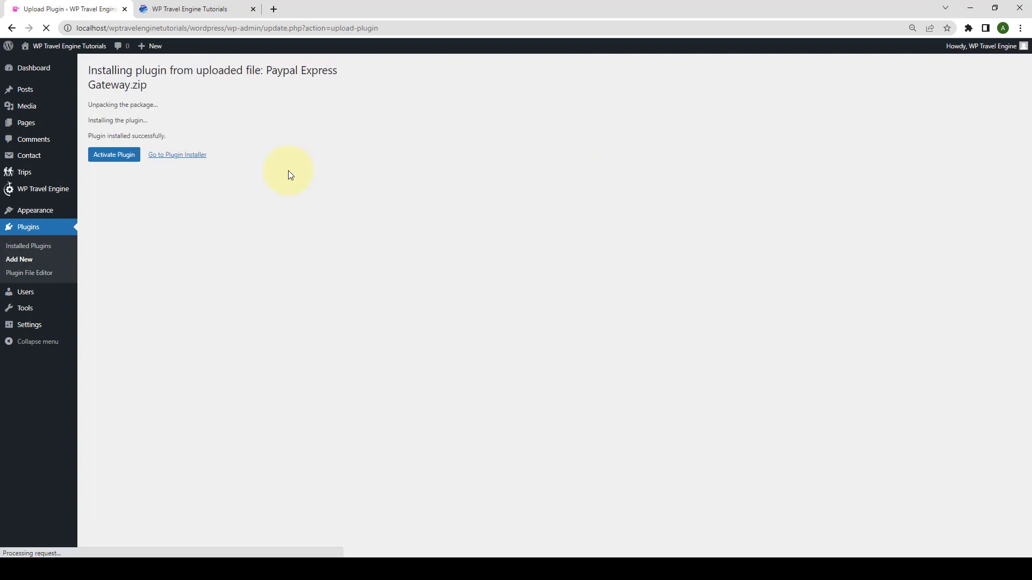
pyautogui.click(119, 158)
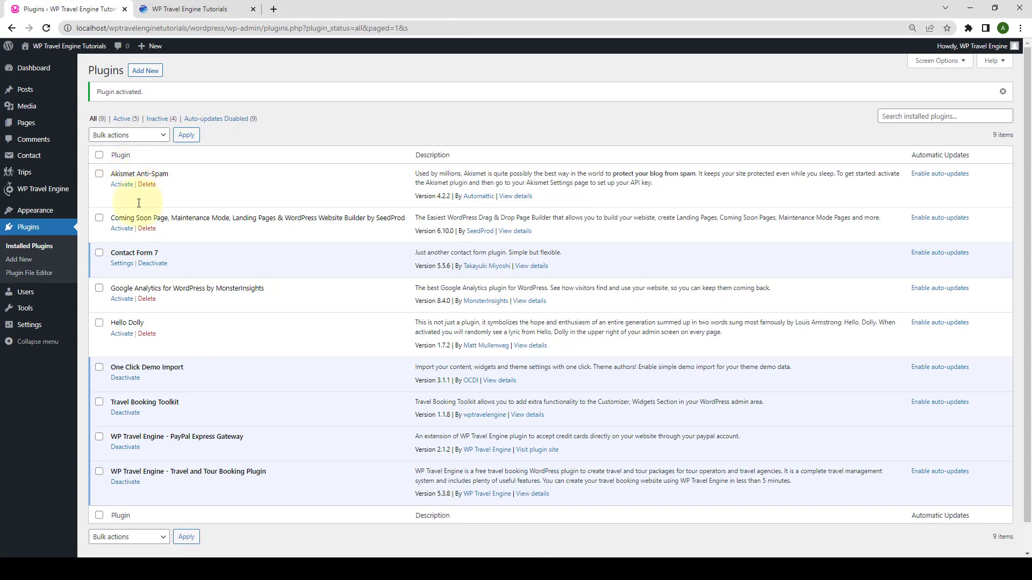
pyautogui.scroll(-1, 162, 282)
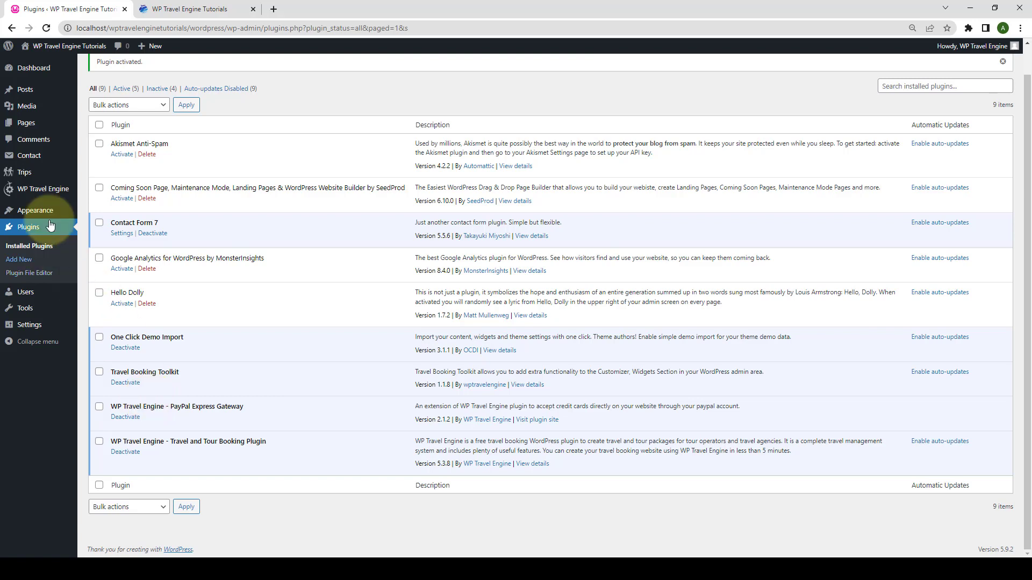
pyautogui.moveTo(42, 189)
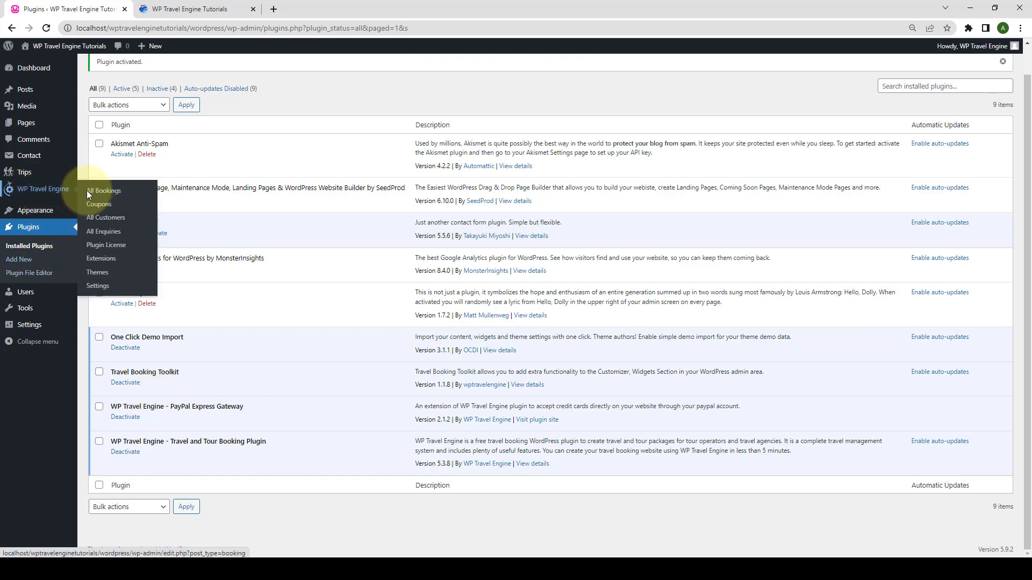
# Paste the PayPal Express Gateway key on the Plugin License page, save it, and activate the license.
pyautogui.click(106, 245)
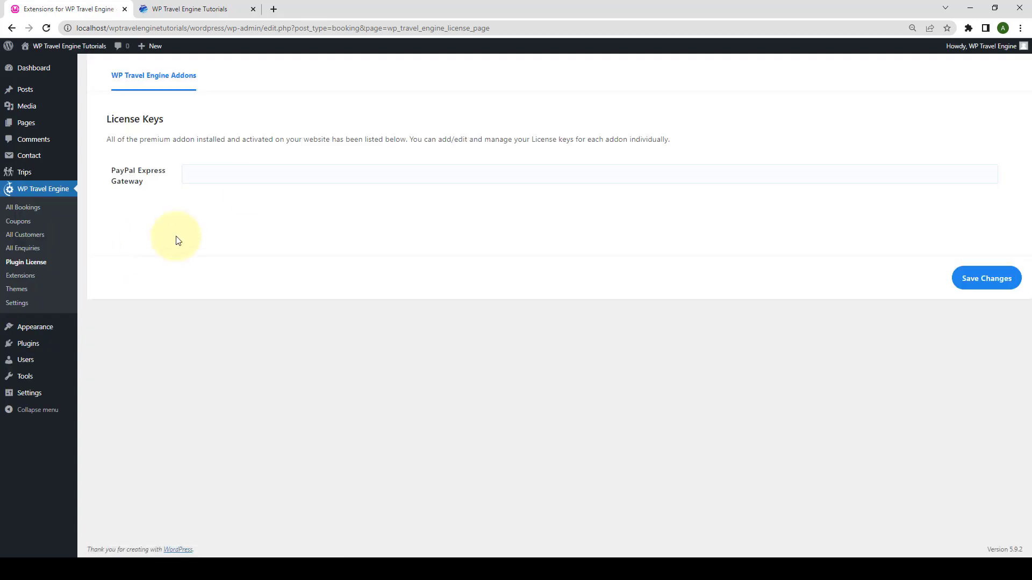
pyautogui.click(243, 175)
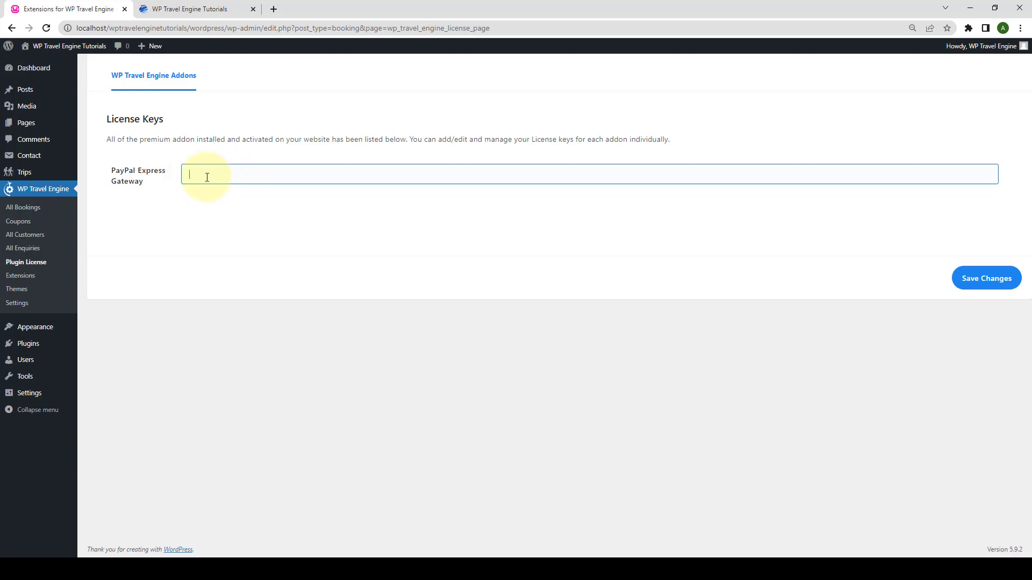
pyautogui.hotkey('ctrl', 'v')
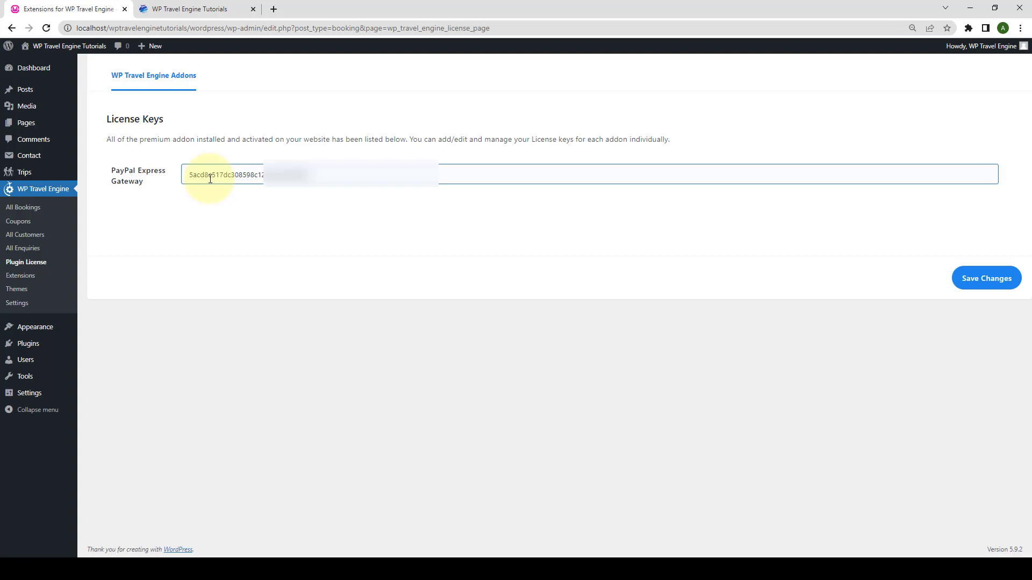
pyautogui.press('Tab')
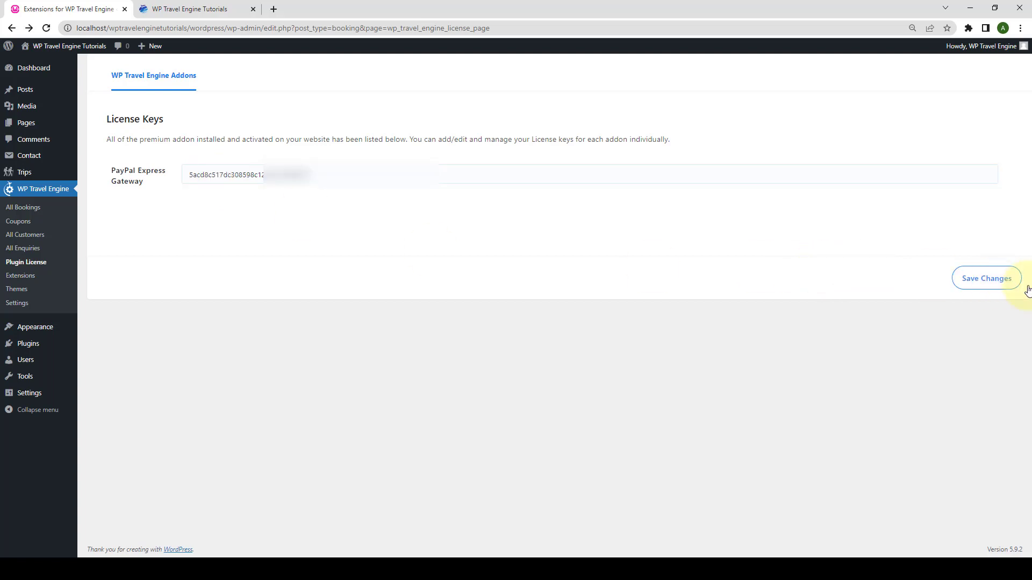
pyautogui.click(996, 282)
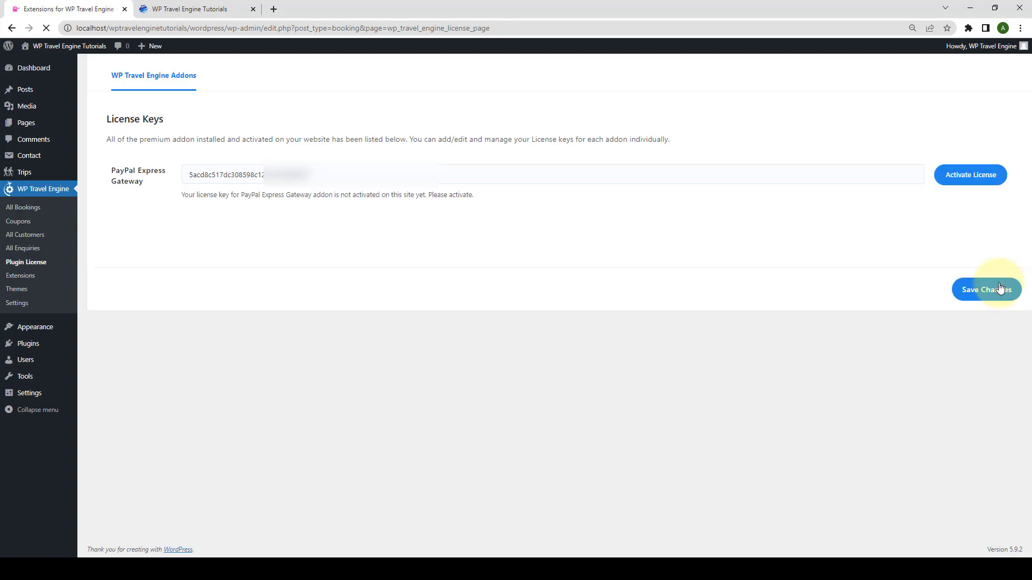
pyautogui.click(990, 181)
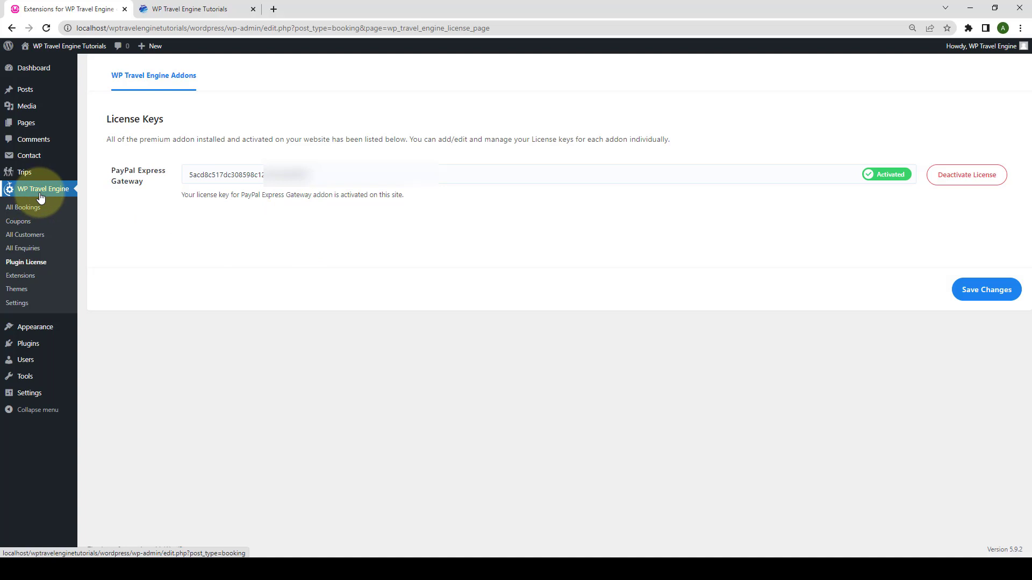
# Go to WP Travel Engine Settings > Payments > PayPal Express Checkout.
pyautogui.click(25, 303)
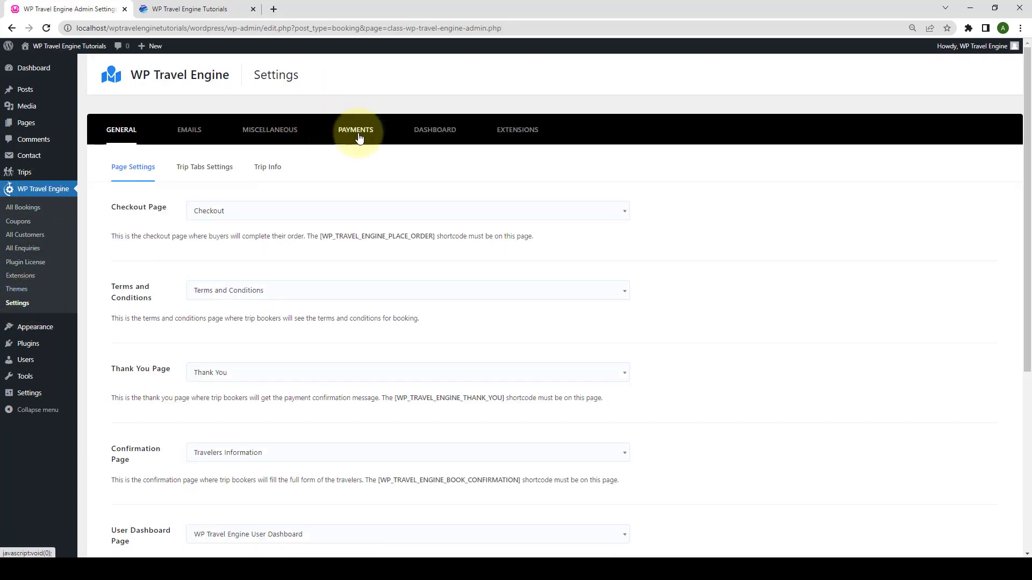
pyautogui.click(356, 133)
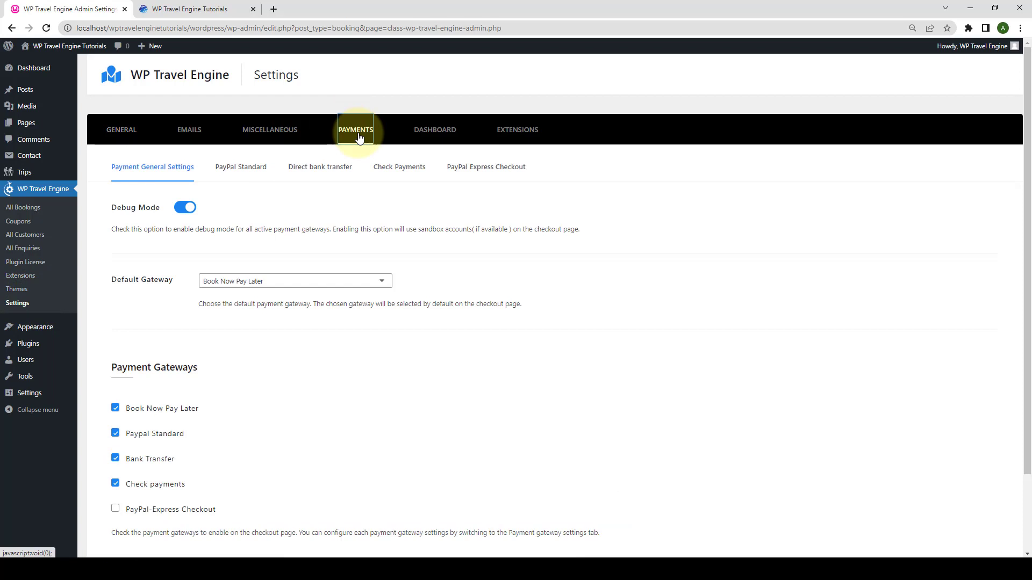
pyautogui.click(486, 170)
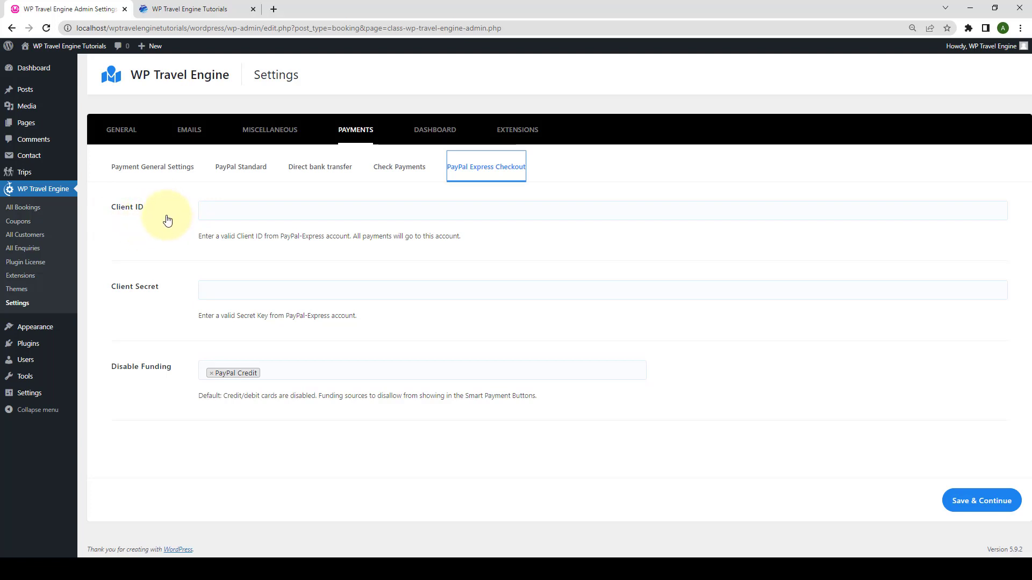
# Paste the PayPal Express Client ID and Client Secret into their fields.
pyautogui.click(223, 211)
pyautogui.hotkey('ctrl', 'v')
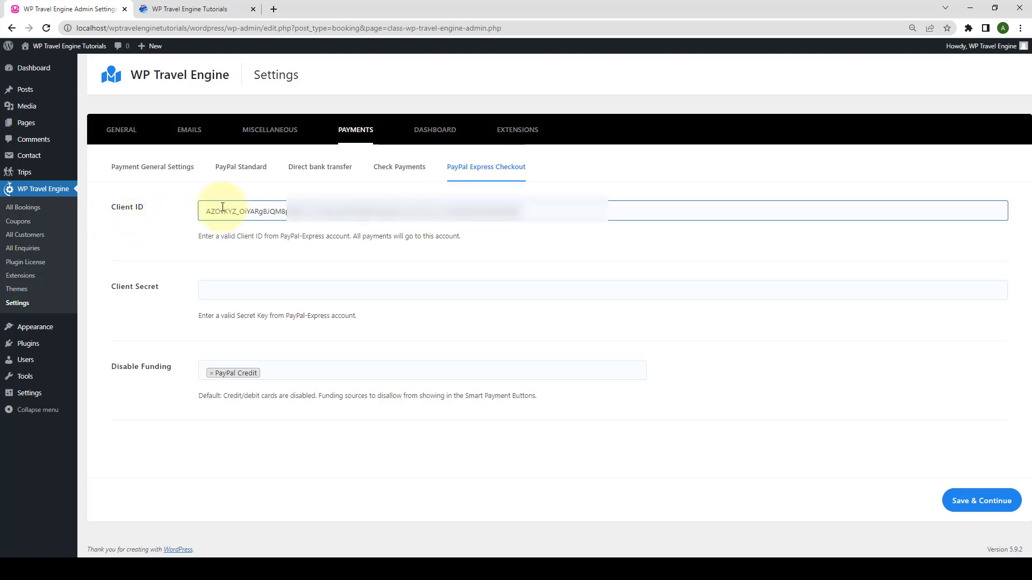
pyautogui.click(228, 291)
pyautogui.hotkey('ctrl', 'v')
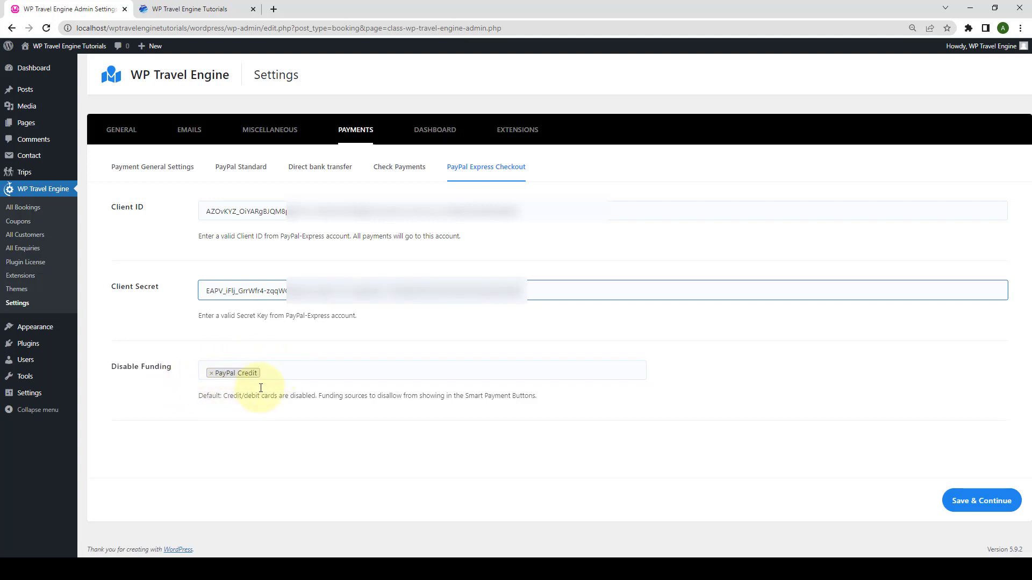
# Leave the Disable Funding sources unchanged and save the PayPal Express credentials.
pyautogui.click(280, 372)
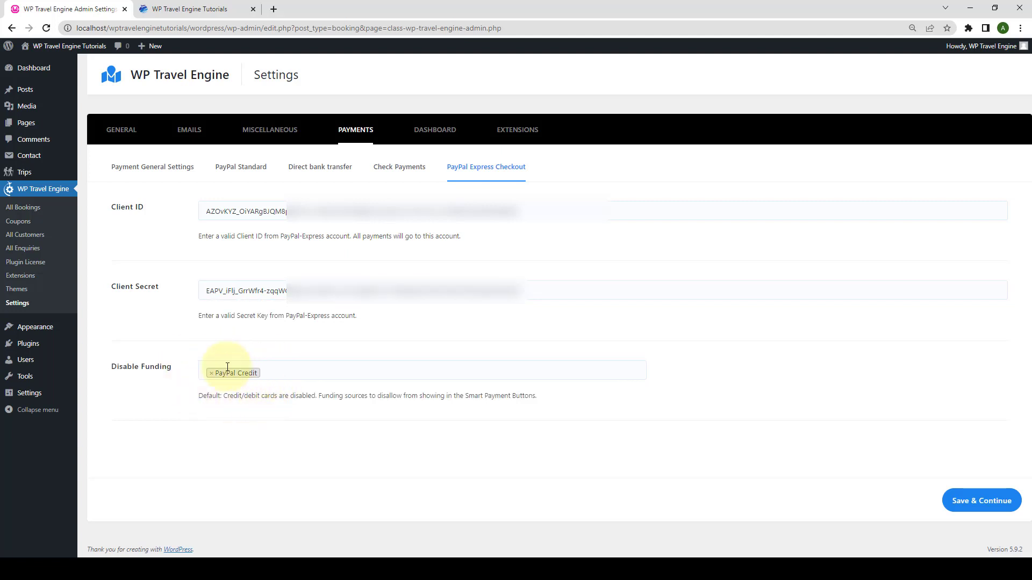
pyautogui.click(267, 372)
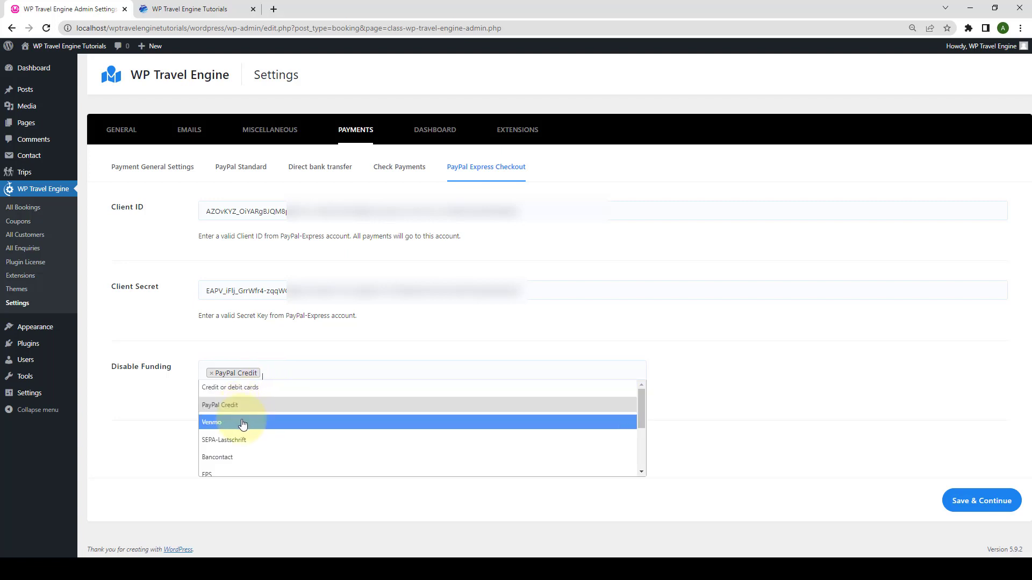
pyautogui.scroll(-3, 242, 424)
pyautogui.scroll(2, 239, 452)
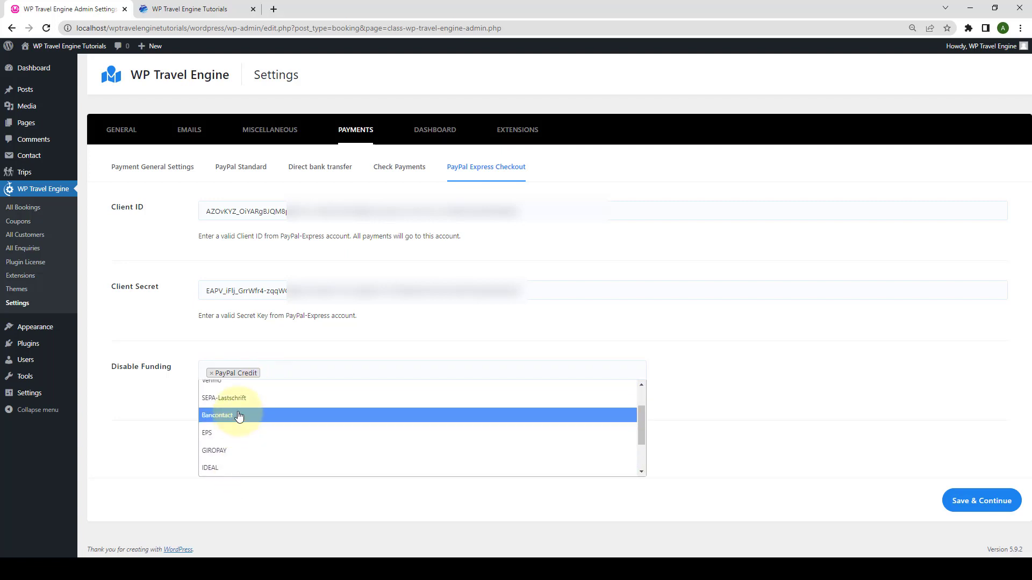
pyautogui.scroll(2, 239, 416)
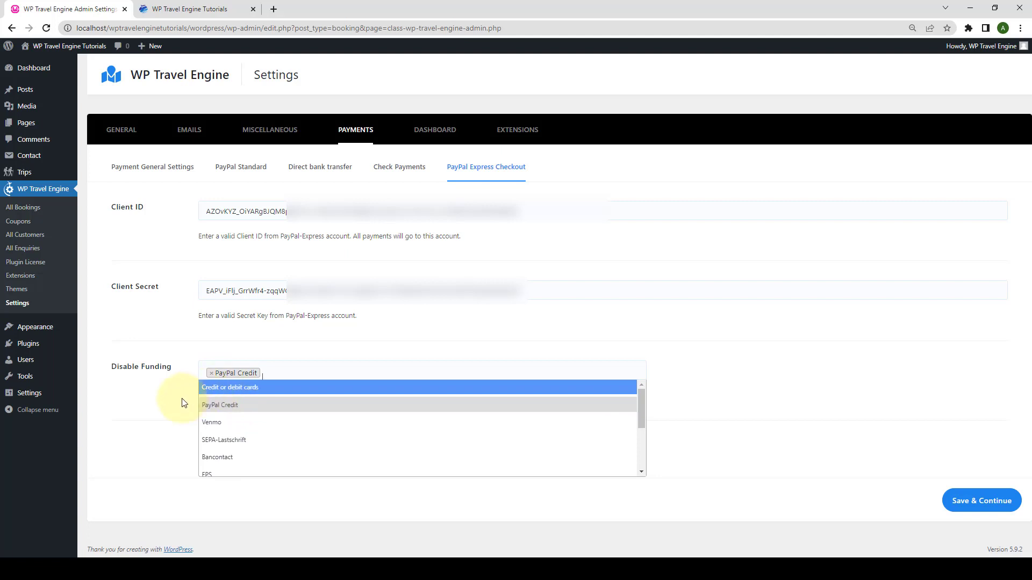
pyautogui.click(168, 410)
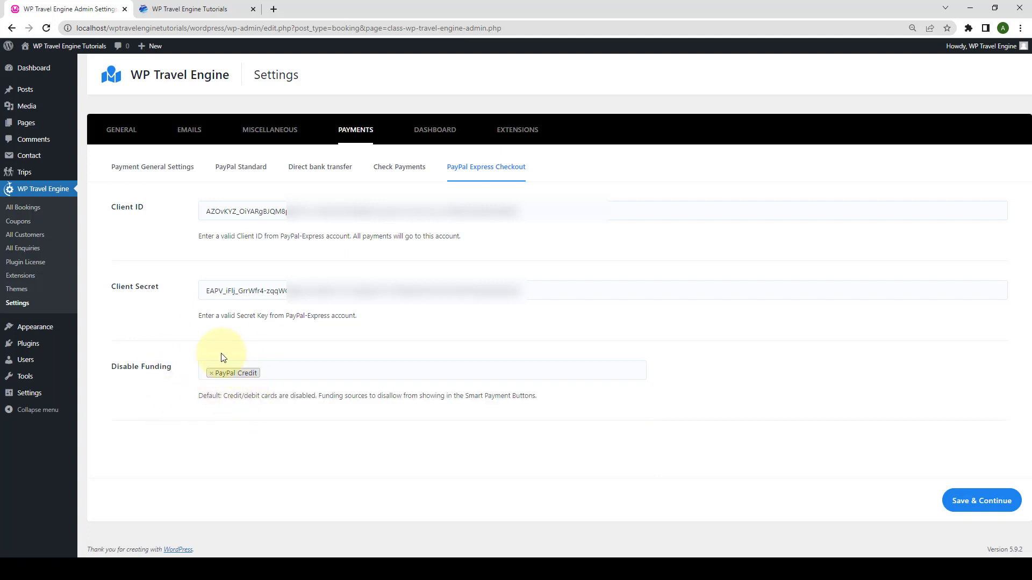
pyautogui.click(979, 501)
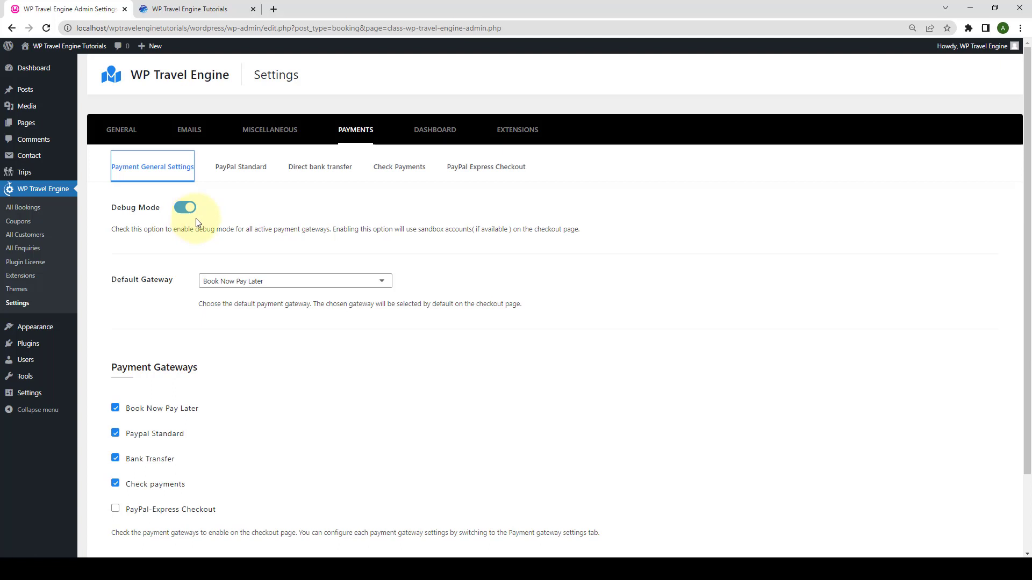
# Tick PayPal-Express Checkout among the payment gateways and save the settings.
pyautogui.click(170, 337)
pyautogui.scroll(-1, 169, 337)
pyautogui.scroll(-2, 169, 337)
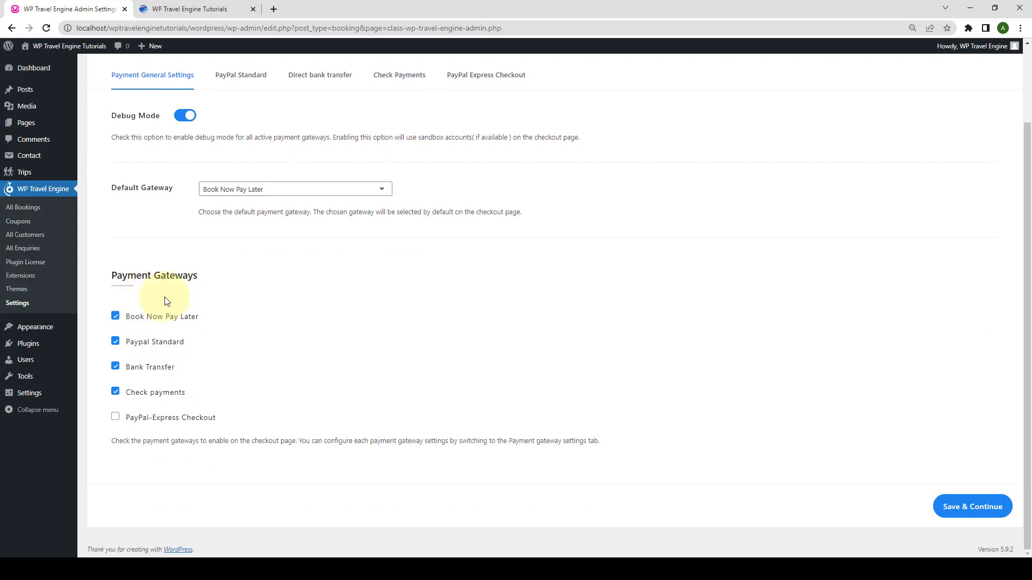
pyautogui.click(115, 417)
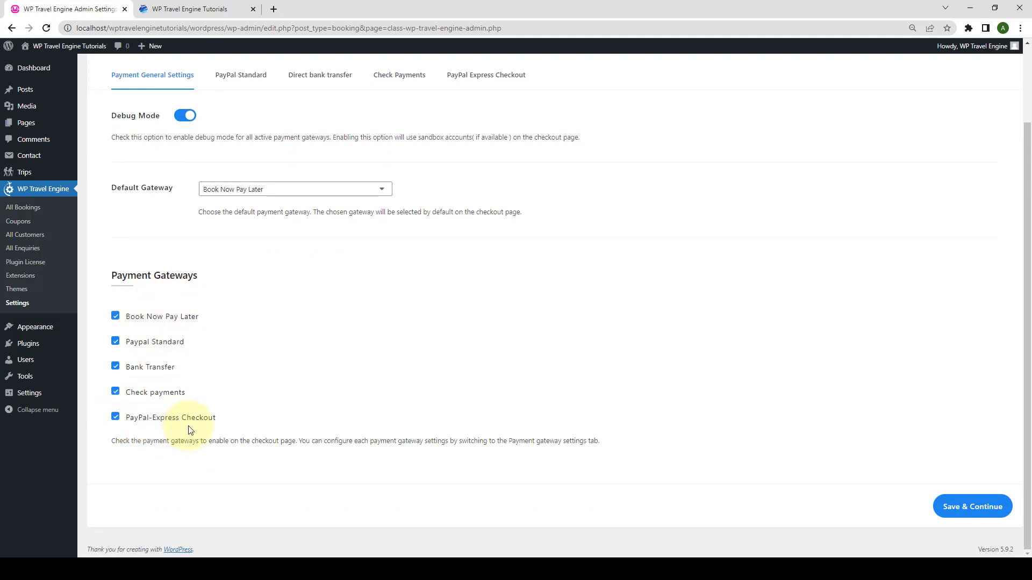
pyautogui.click(972, 506)
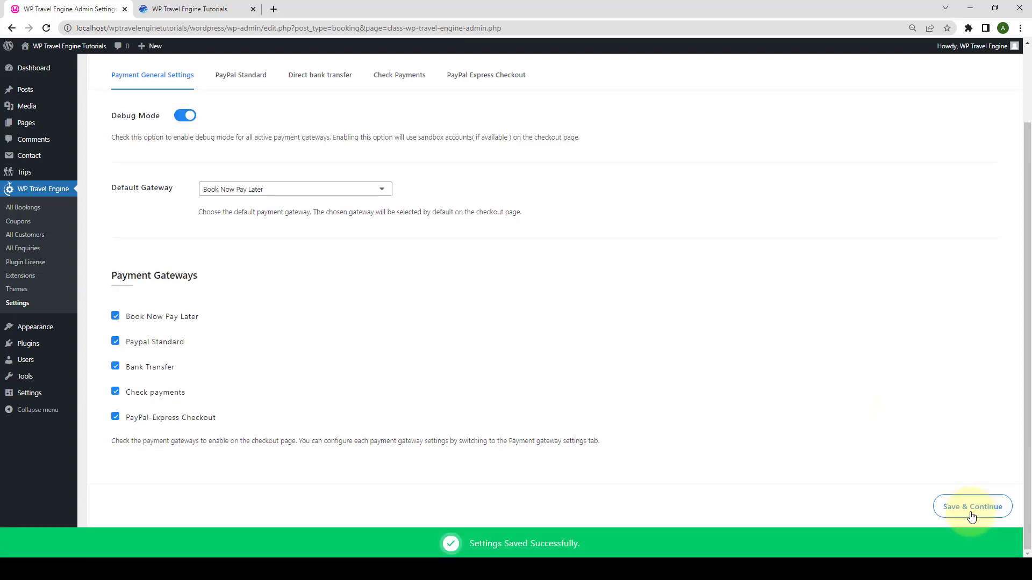
# On the site's front end, open the 'Places to travel in november' trip from TRIPS.
pyautogui.click(189, 9)
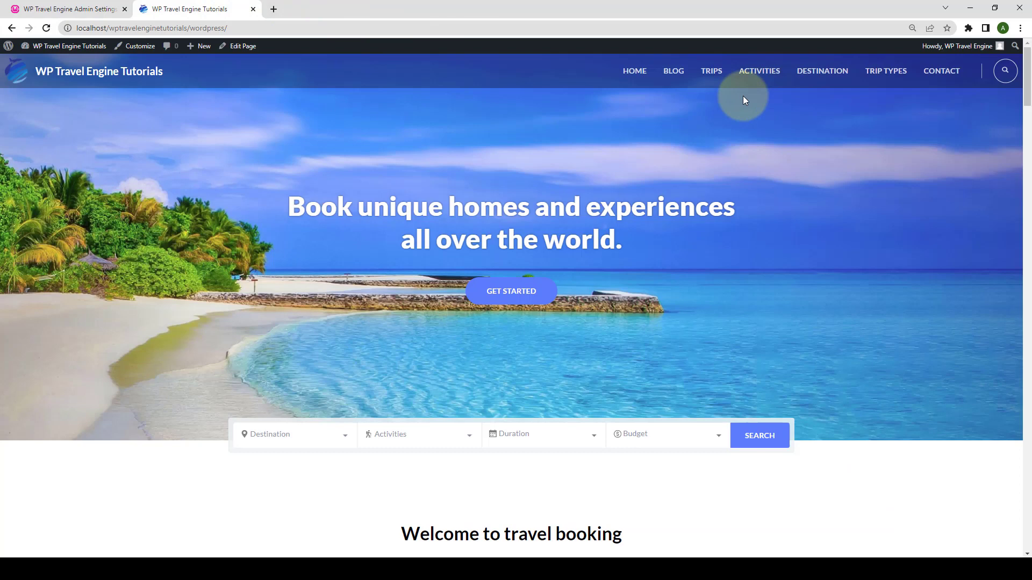
pyautogui.click(711, 71)
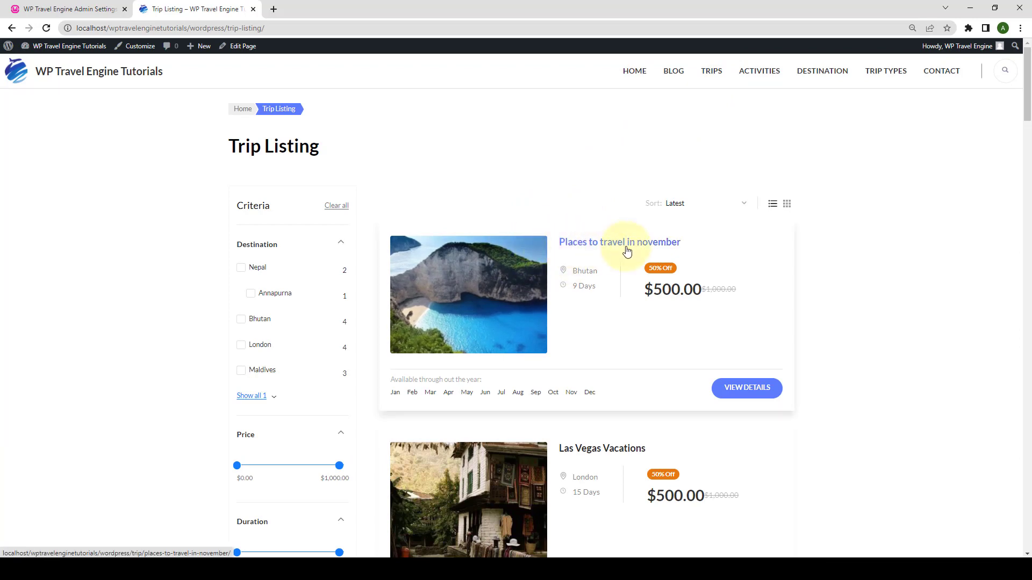
pyautogui.click(609, 246)
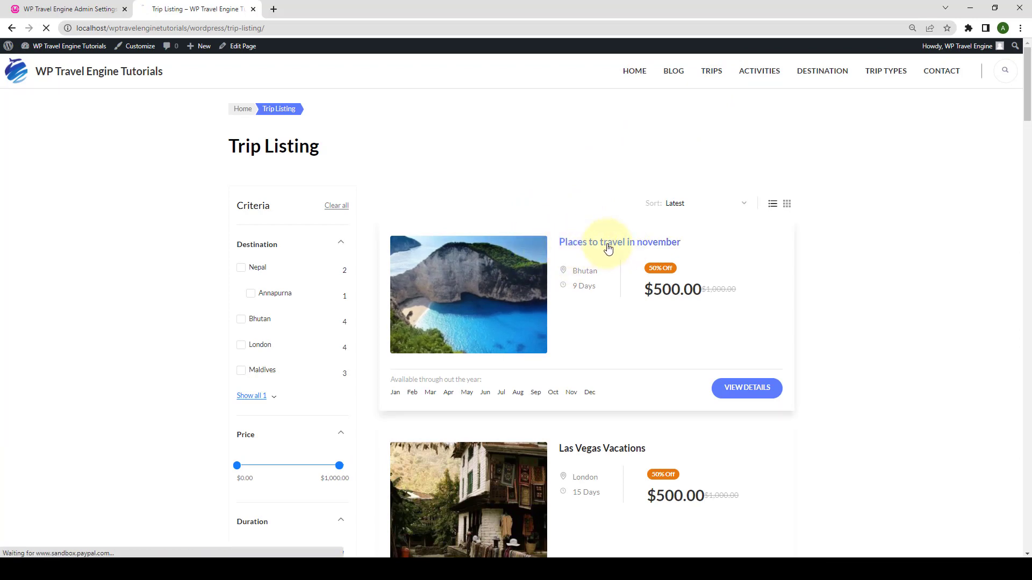
pyautogui.scroll(-1, 628, 248)
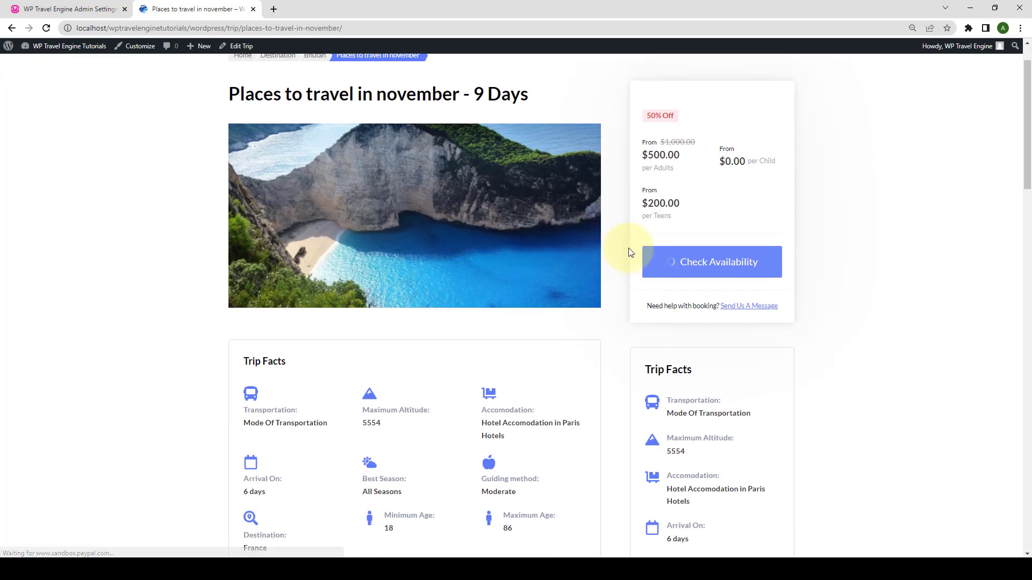
# Book an April 20 start for 5 adults and proceed to checkout.
pyautogui.click(712, 263)
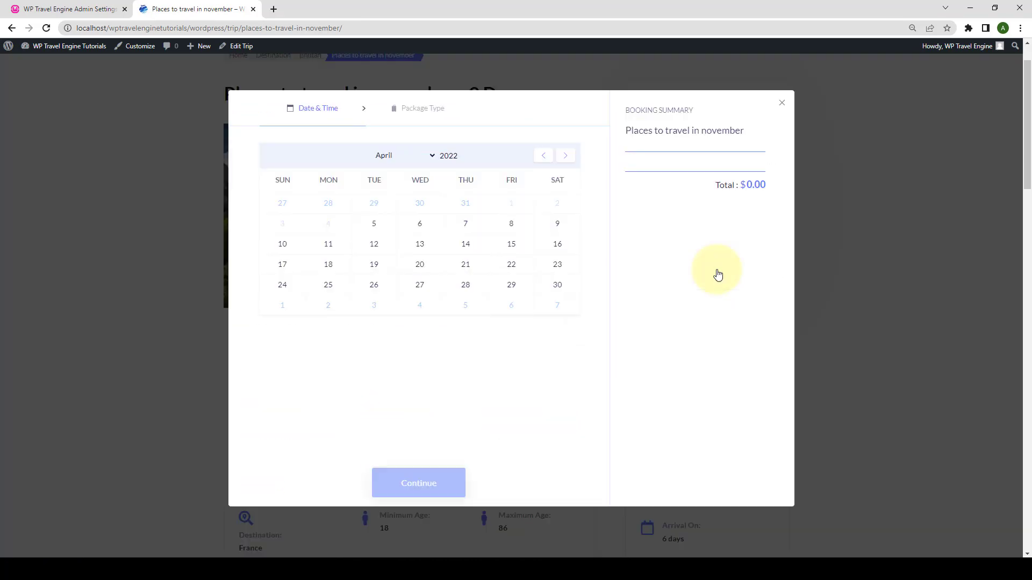
pyautogui.click(419, 264)
pyautogui.click(448, 484)
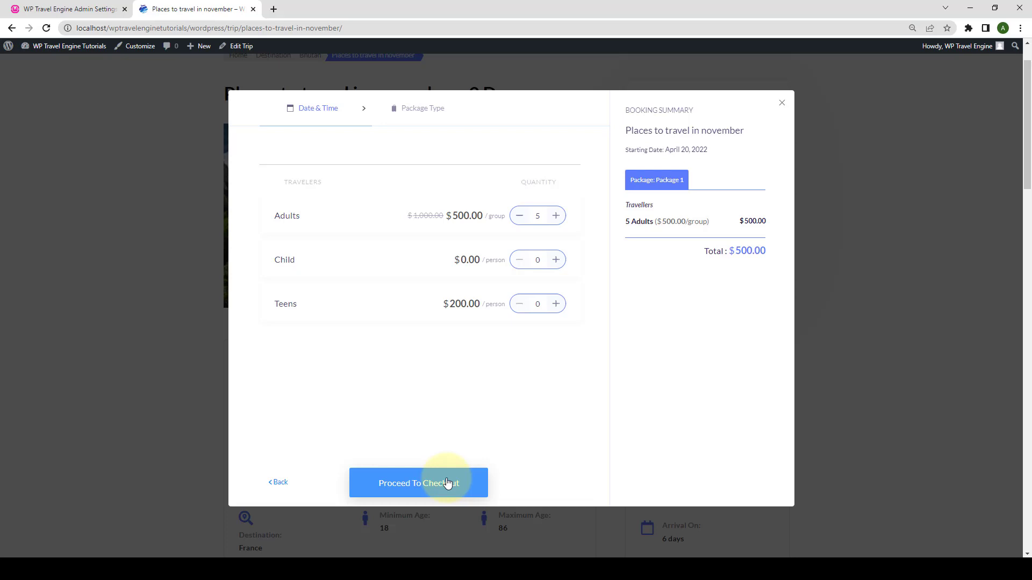
pyautogui.click(449, 483)
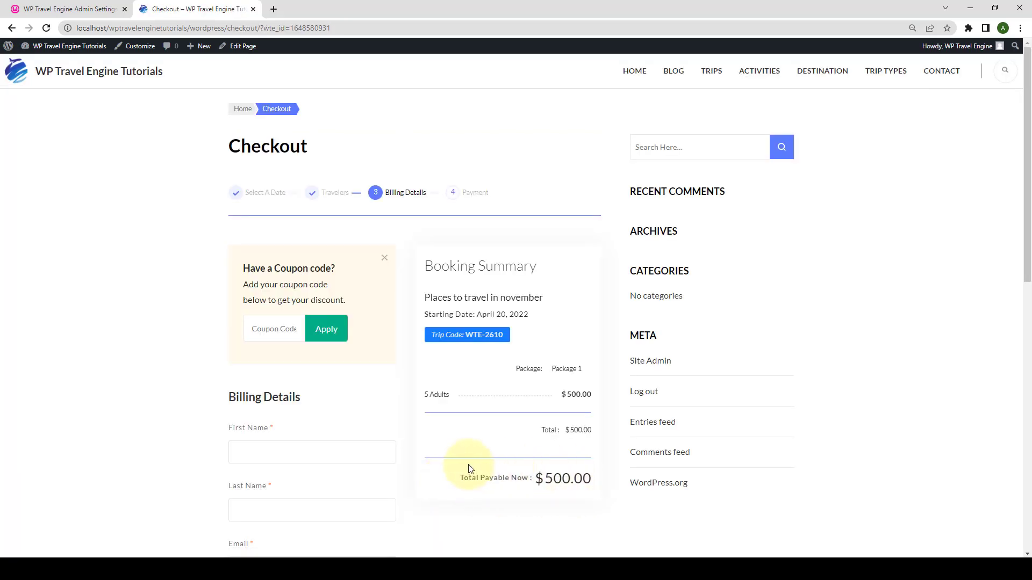
pyautogui.scroll(-2, 459, 453)
pyautogui.scroll(-5, 460, 453)
pyautogui.scroll(-3, 460, 453)
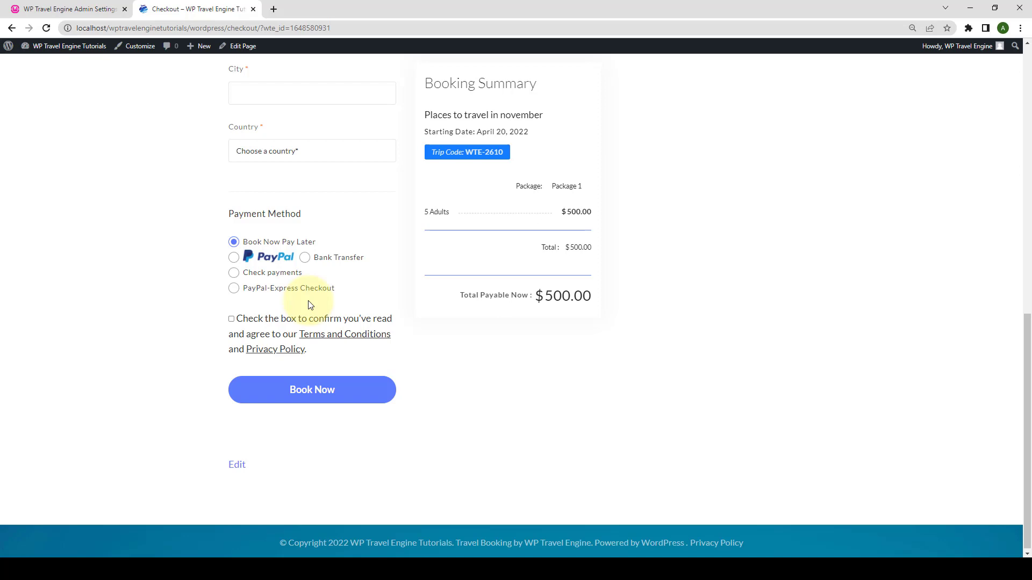
# Select PayPal-Express Checkout as the payment method for the 5-adult booking.
pyautogui.click(233, 288)
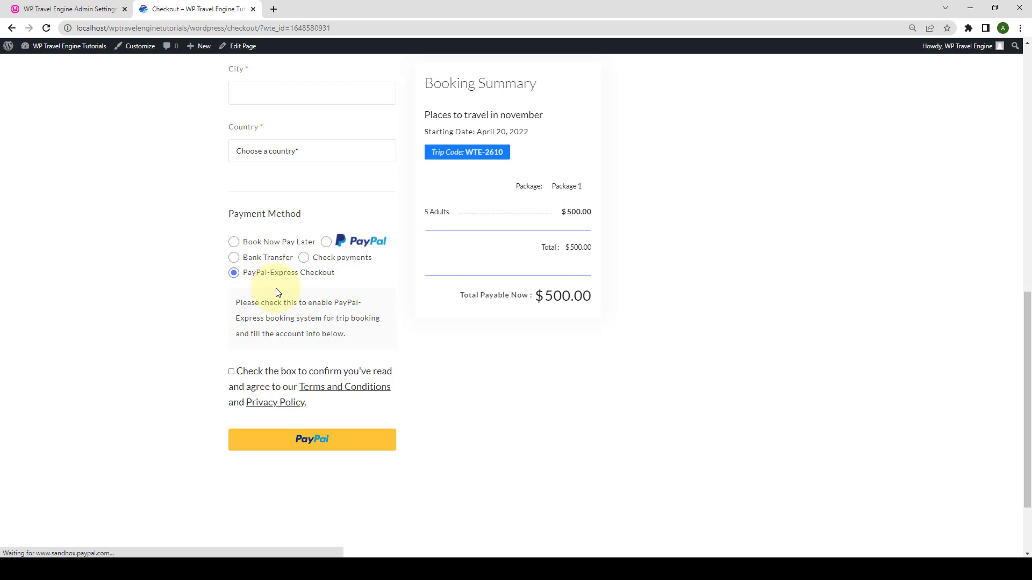